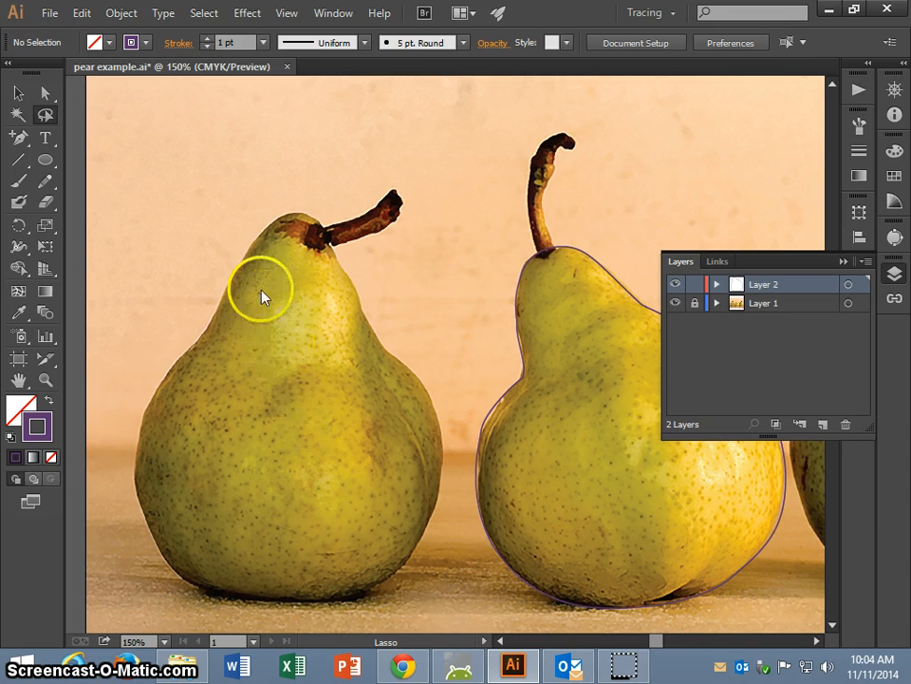
# Step: With the Pen tool, draw a curved segment from the top of the left pear down to its left neck indentation
pyautogui.click(20, 141)
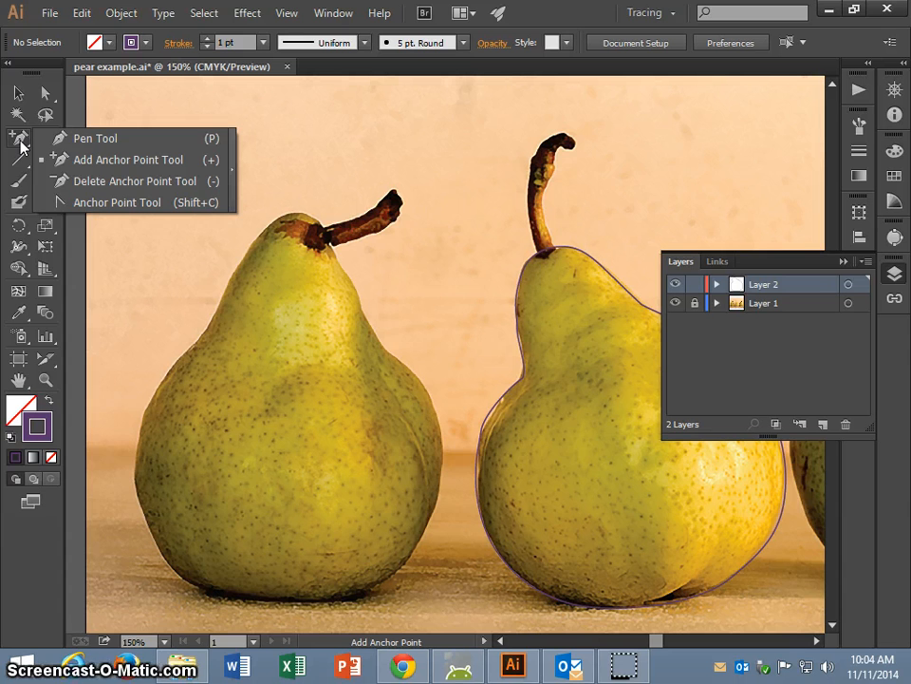
pyautogui.moveTo(34, 145); pyautogui.dragTo(225, 145)
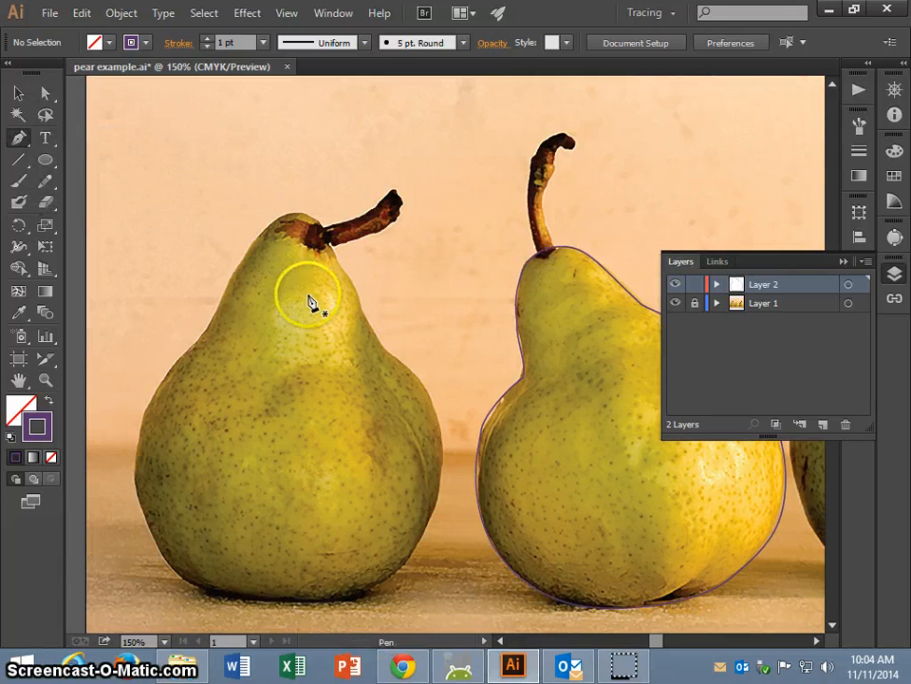
pyautogui.click(36, 424)
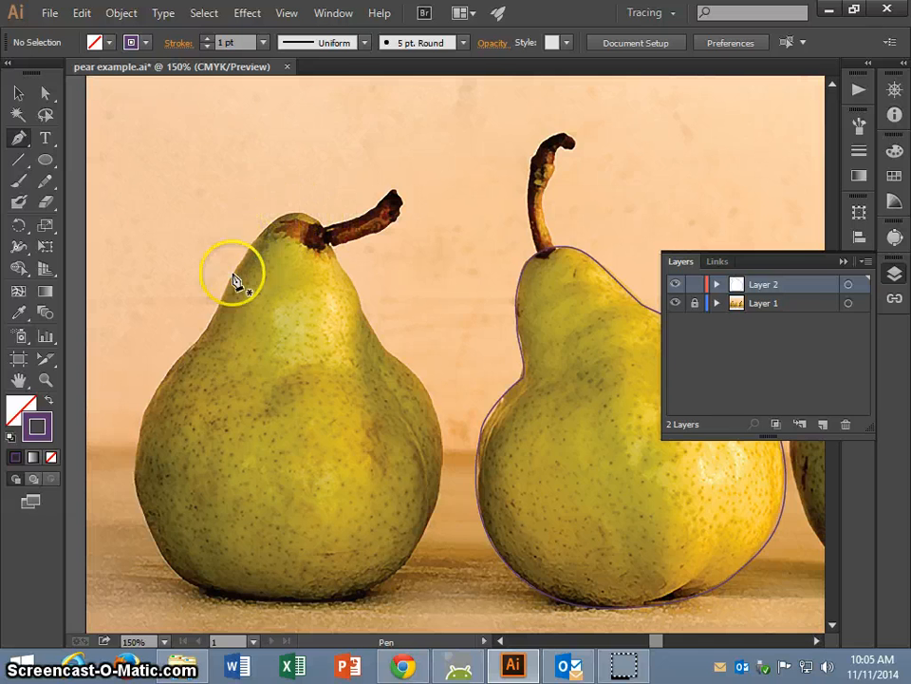
pyautogui.click(302, 211)
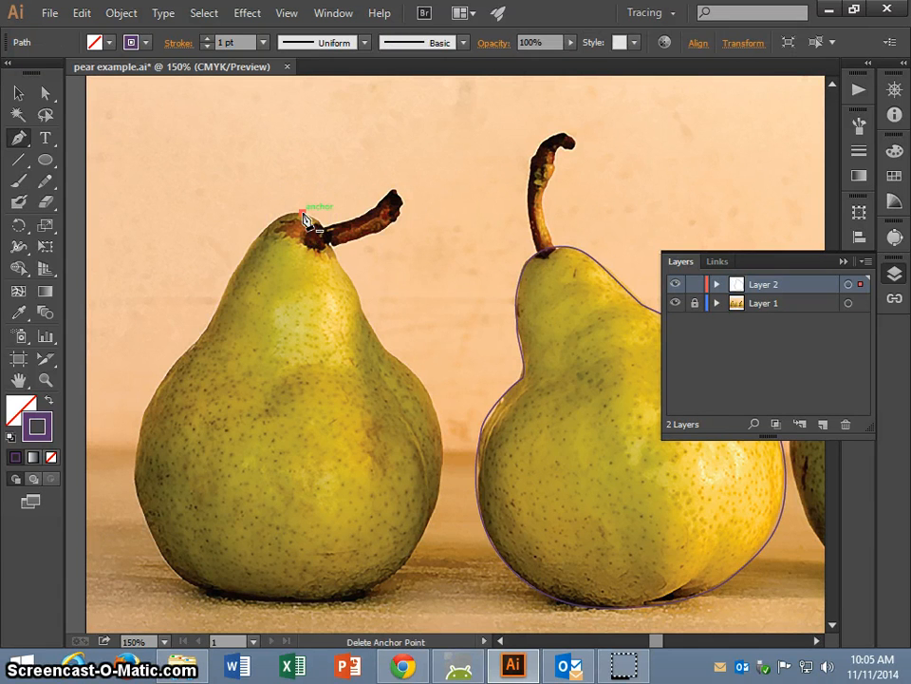
pyautogui.click(202, 337)
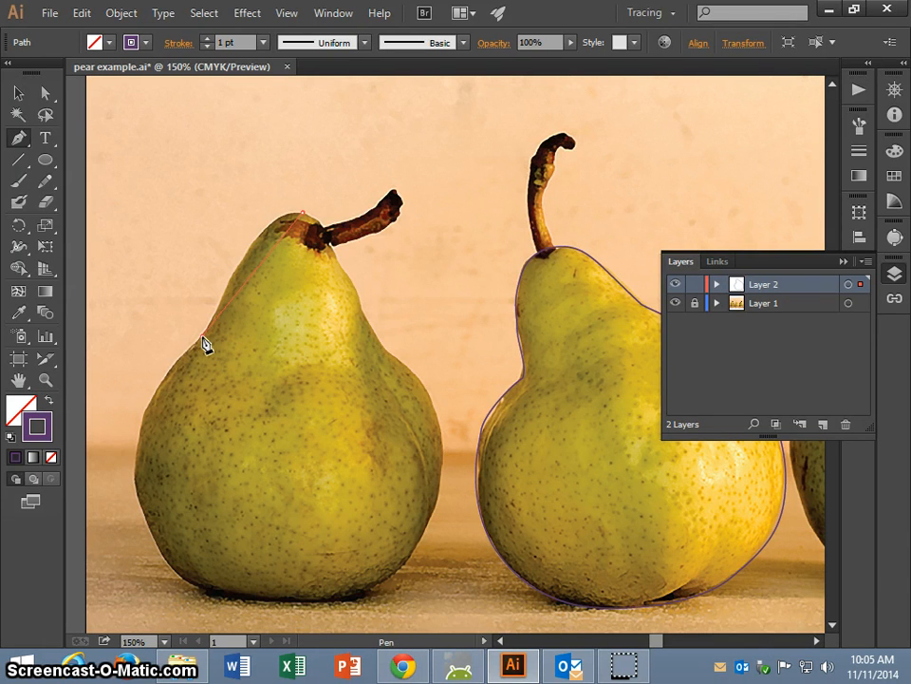
pyautogui.moveTo(202, 339); pyautogui.dragTo(134, 488)
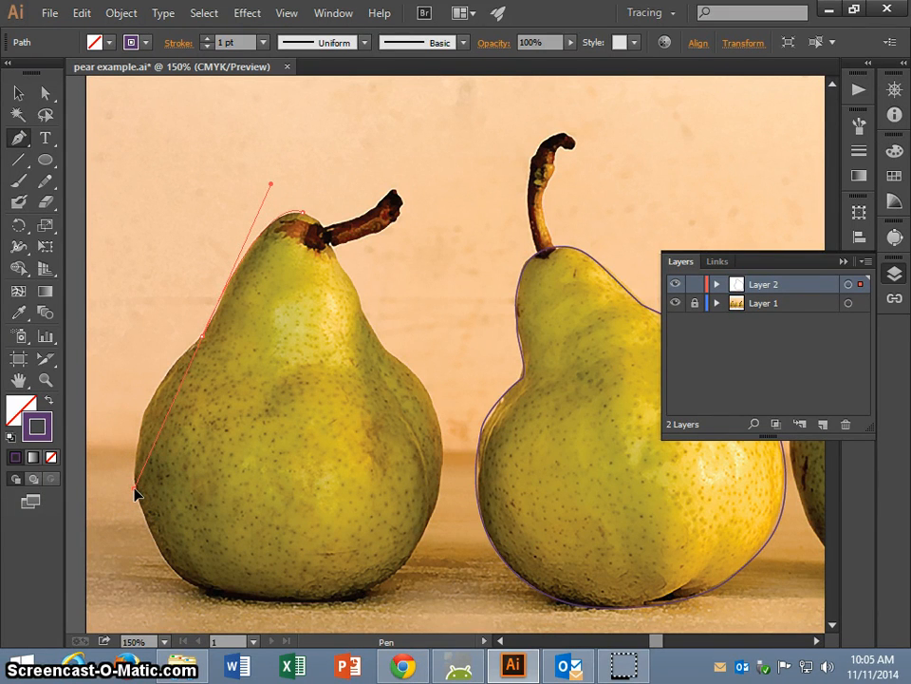
# Step: Deselect the path, resume it at the left pear's neck anchor, and remove that anchor's outgoing direction handle
pyautogui.moveTo(136, 494); pyautogui.dragTo(137, 495)
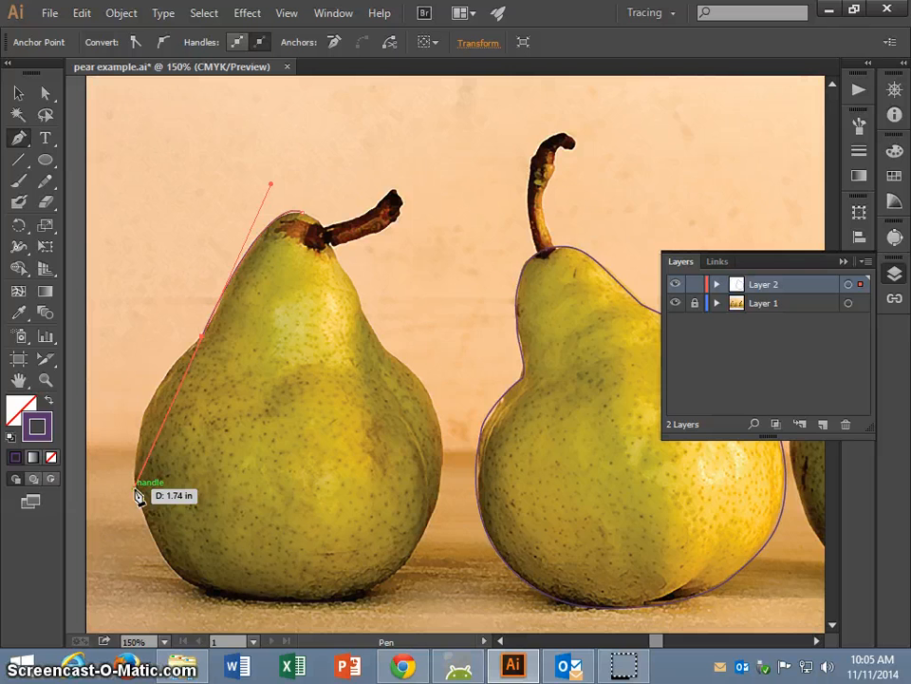
pyautogui.moveTo(136, 493); pyautogui.dragTo(136, 494)
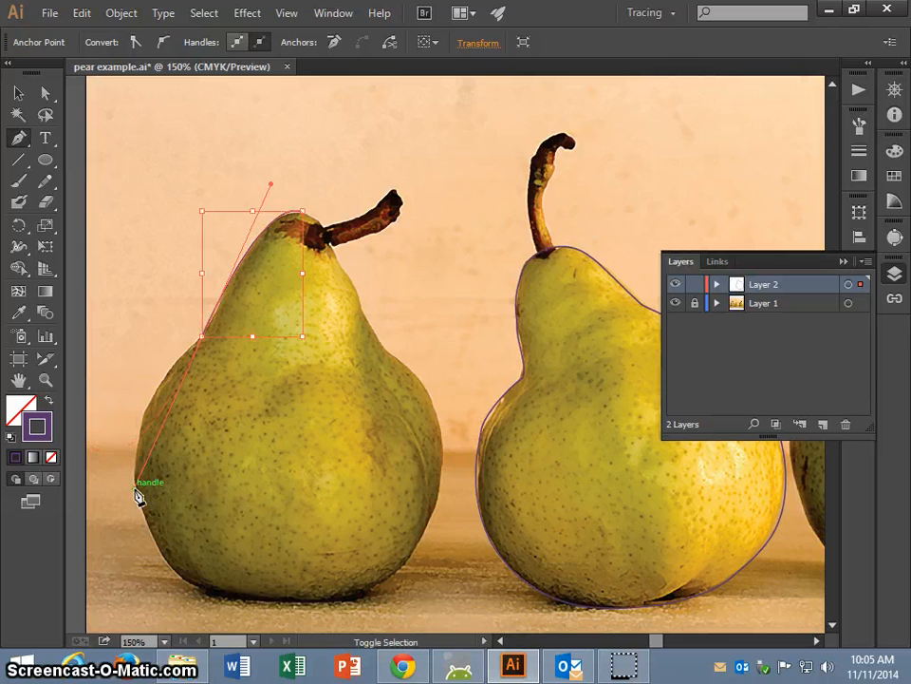
pyautogui.keyDown('ctrl'); pyautogui.click(136, 495); pyautogui.keyUp('ctrl')
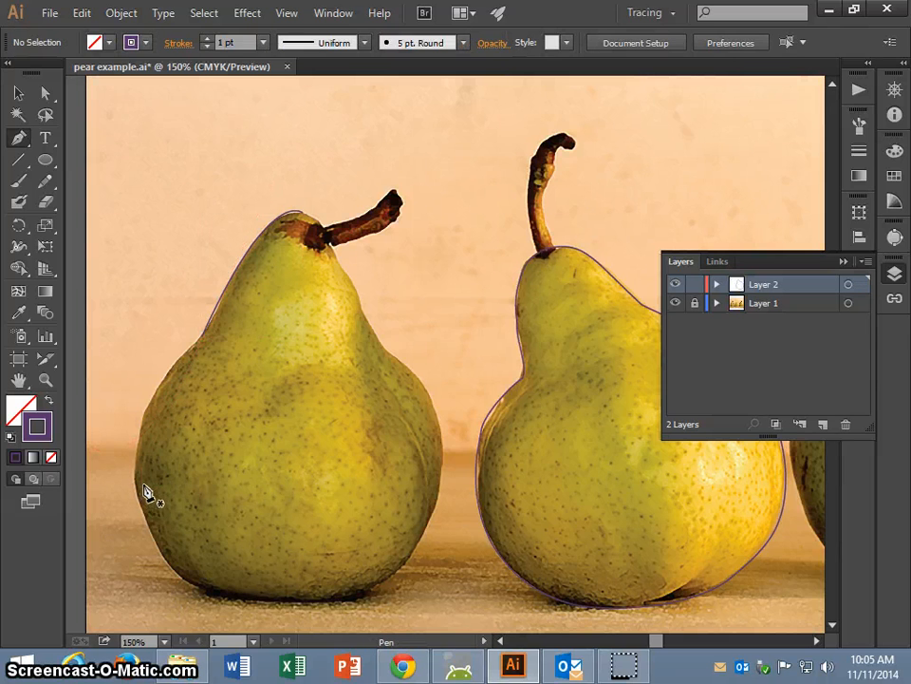
pyautogui.click(213, 357)
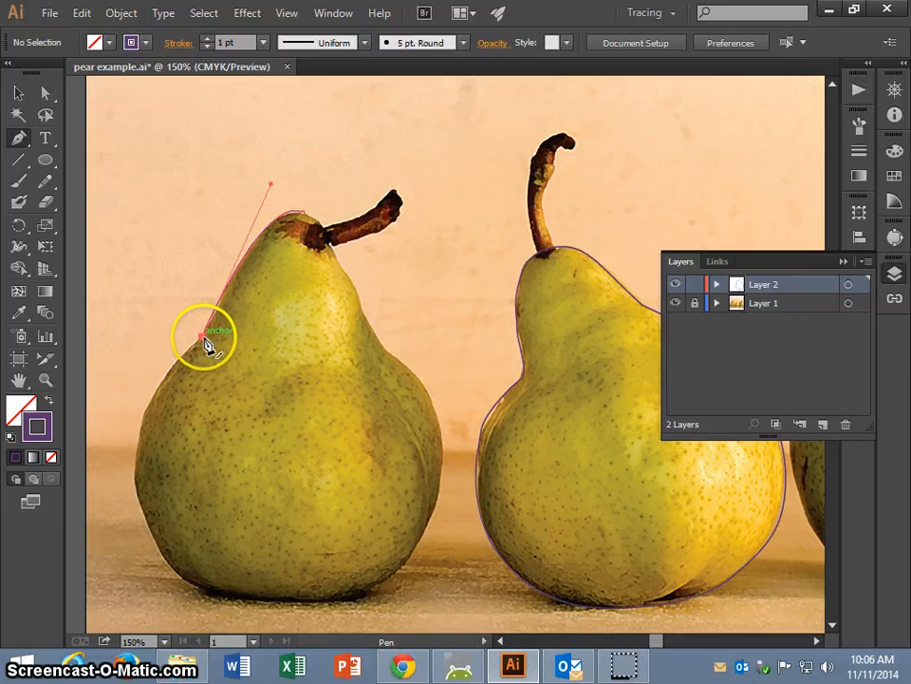
pyautogui.click(203, 339)
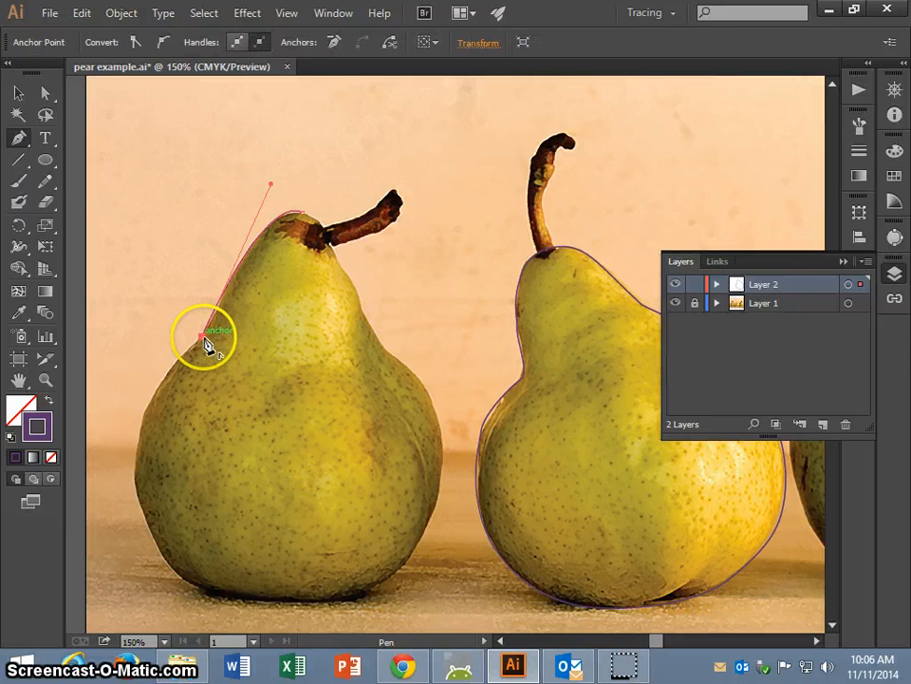
# Step: Curve the outline around the pear's left bulge to its lower-left base, and resume from that anchor without its outgoing handle
pyautogui.click(173, 572)
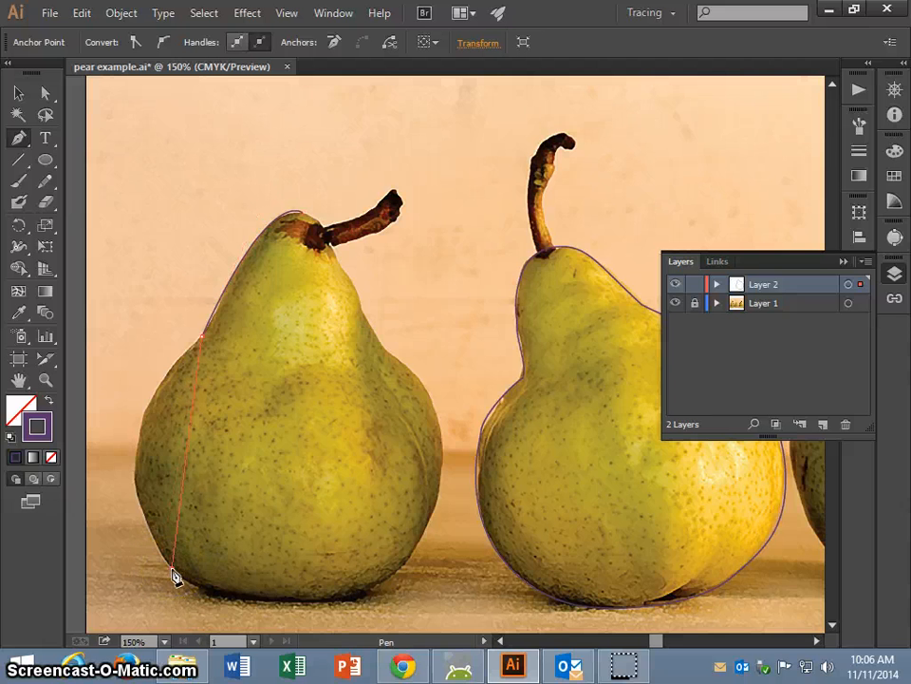
pyautogui.moveTo(192, 575); pyautogui.dragTo(269, 584)
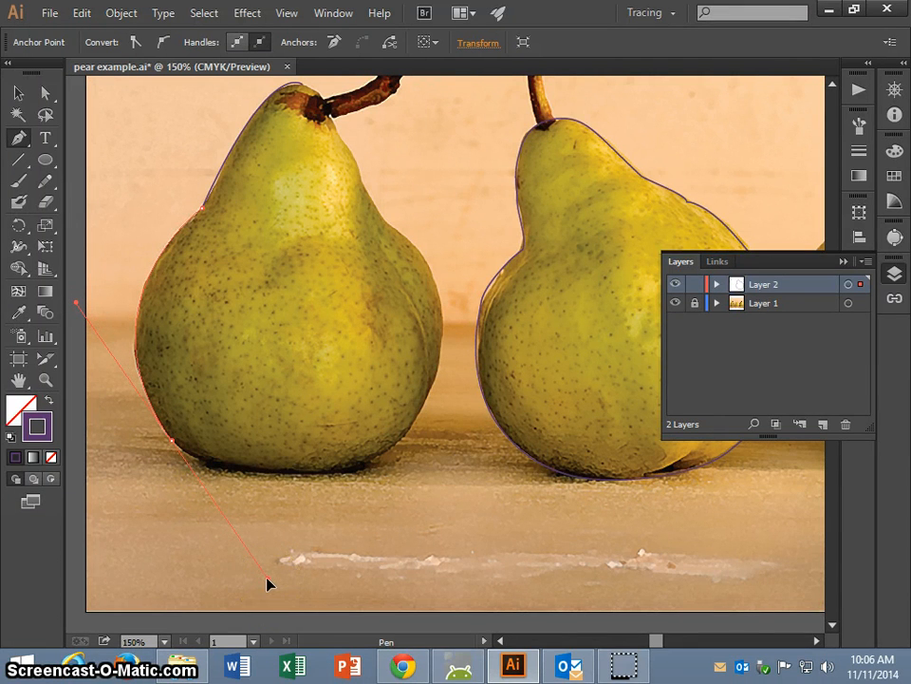
pyautogui.moveTo(273, 528); pyautogui.dragTo(264, 501)
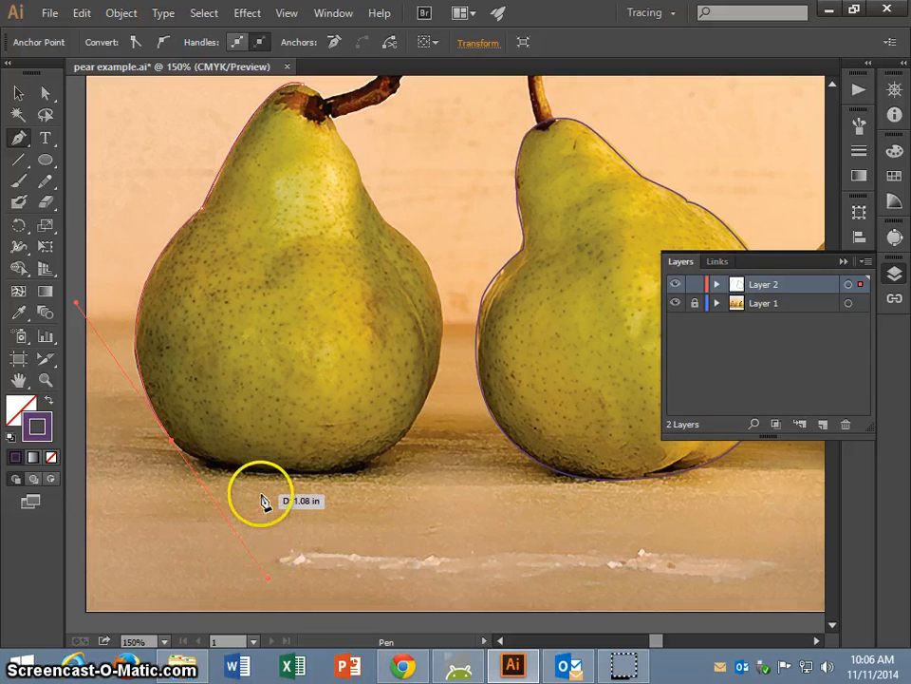
pyautogui.keyDown('ctrl'); pyautogui.click(232, 481); pyautogui.keyUp('ctrl')
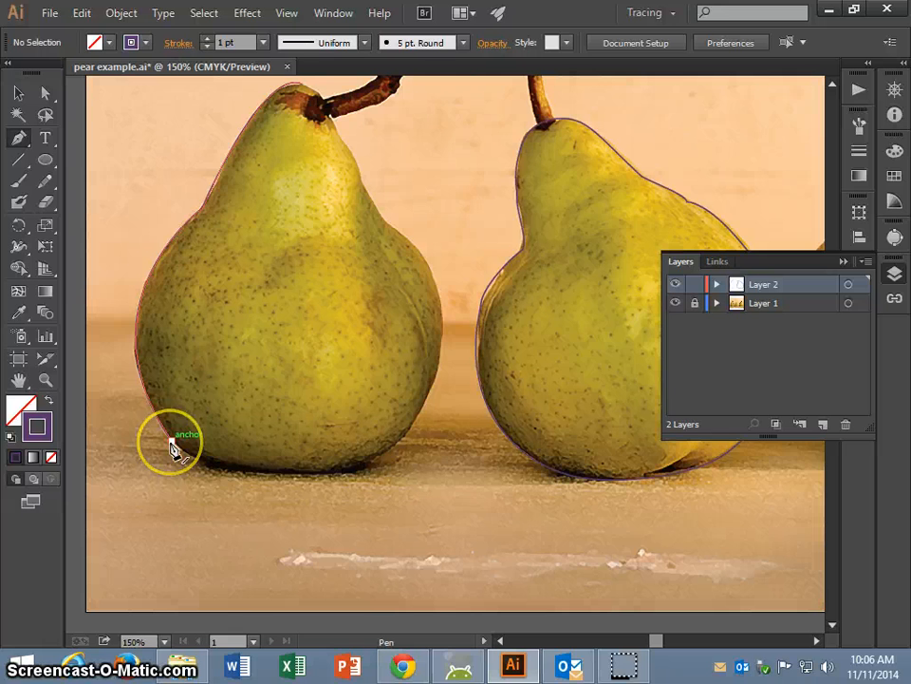
pyautogui.click(171, 441)
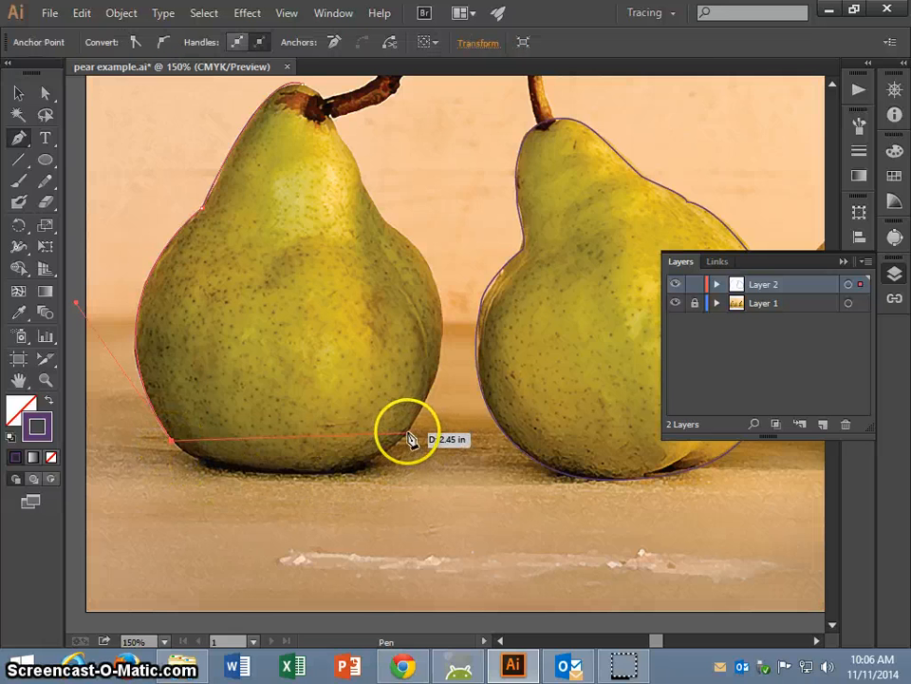
# Step: Trace the pear's underside with a curve to an anchor about 2.45 in away at the lower right, and remove its outgoing handle
pyautogui.moveTo(408, 437); pyautogui.dragTo(550, 346)
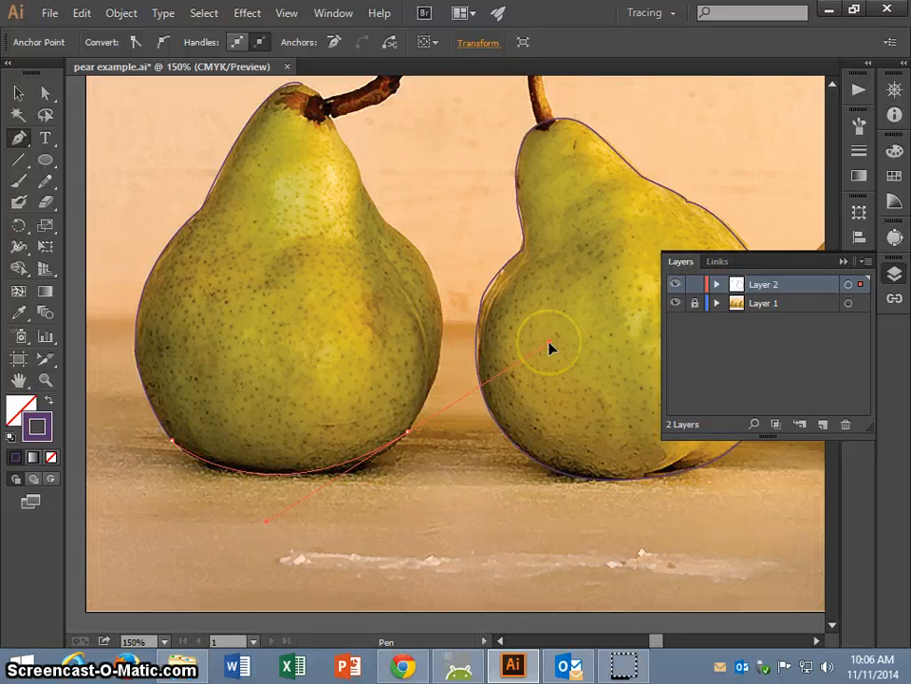
pyautogui.keyDown('ctrl'); pyautogui.click(551, 345); pyautogui.keyUp('ctrl')
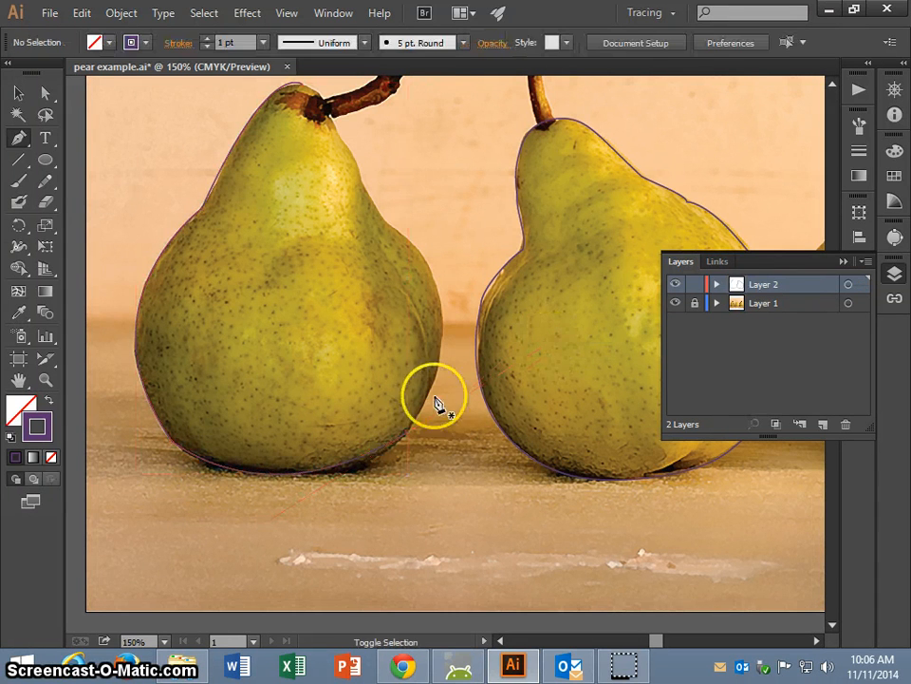
pyautogui.click(408, 434)
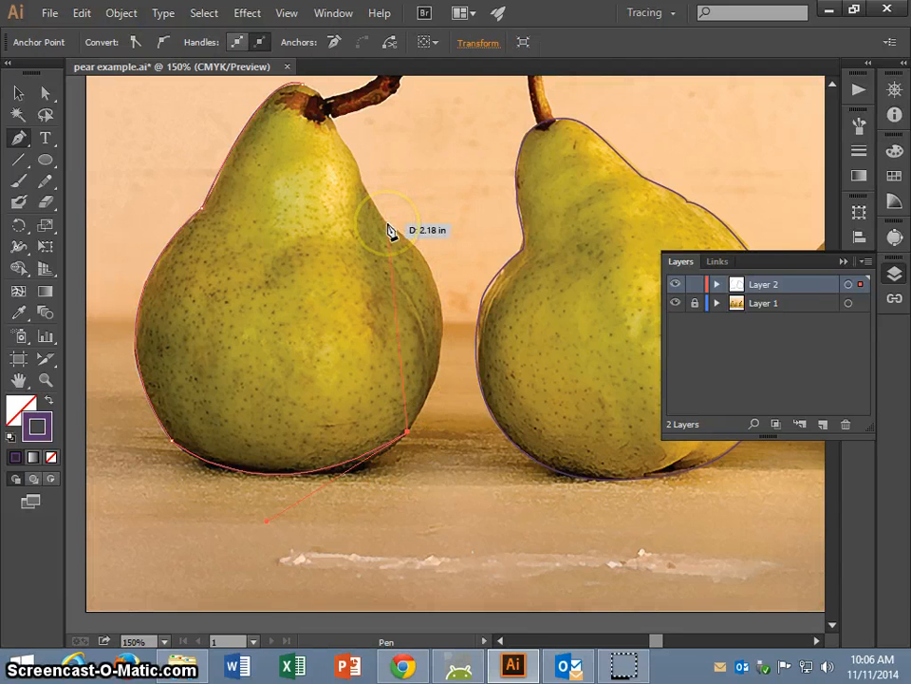
# Step: Trace the pear's right bulge to a neck anchor about 2.18 in away, drop its outgoing handle, extend the path to the stem base and deselect
pyautogui.moveTo(387, 226); pyautogui.dragTo(273, 140)
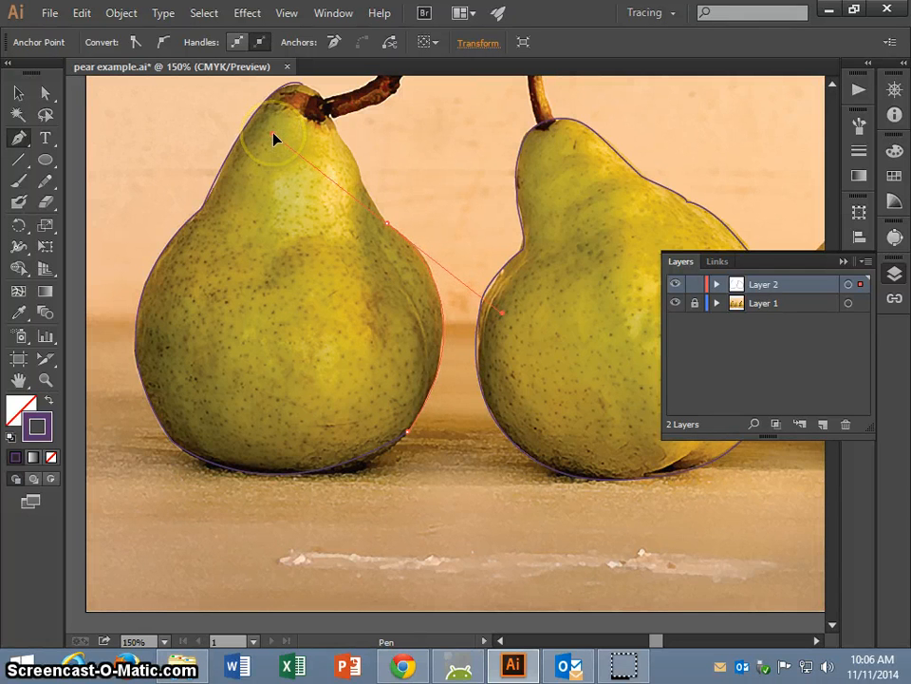
pyautogui.moveTo(386, 227)
pyautogui.mouseDown()
pyautogui.moveTo(391, 240)
pyautogui.moveTo(386, 228)
pyautogui.mouseUp()
pyautogui.hotkey('ctrl', 'z')
pyautogui.click(387, 224)
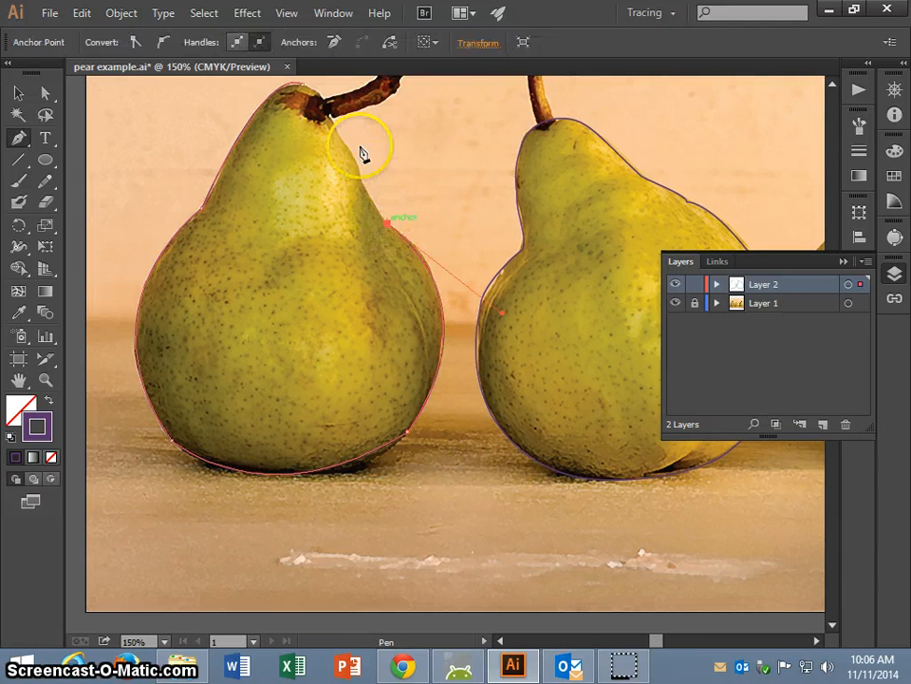
pyautogui.moveTo(332, 118)
pyautogui.mouseDown()
pyautogui.moveTo(346, 103)
pyautogui.moveTo(316, 94)
pyautogui.moveTo(311, 109)
pyautogui.moveTo(322, 103)
pyautogui.moveTo(324, 119)
pyautogui.mouseUp()
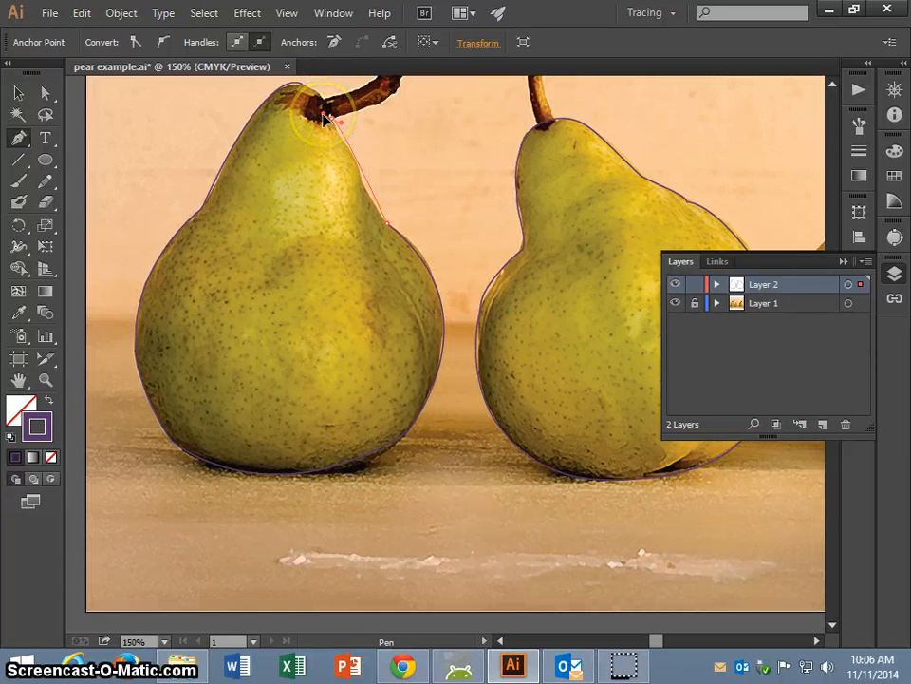
pyautogui.keyDown('ctrl'); pyautogui.click(400, 216); pyautogui.keyUp('ctrl')
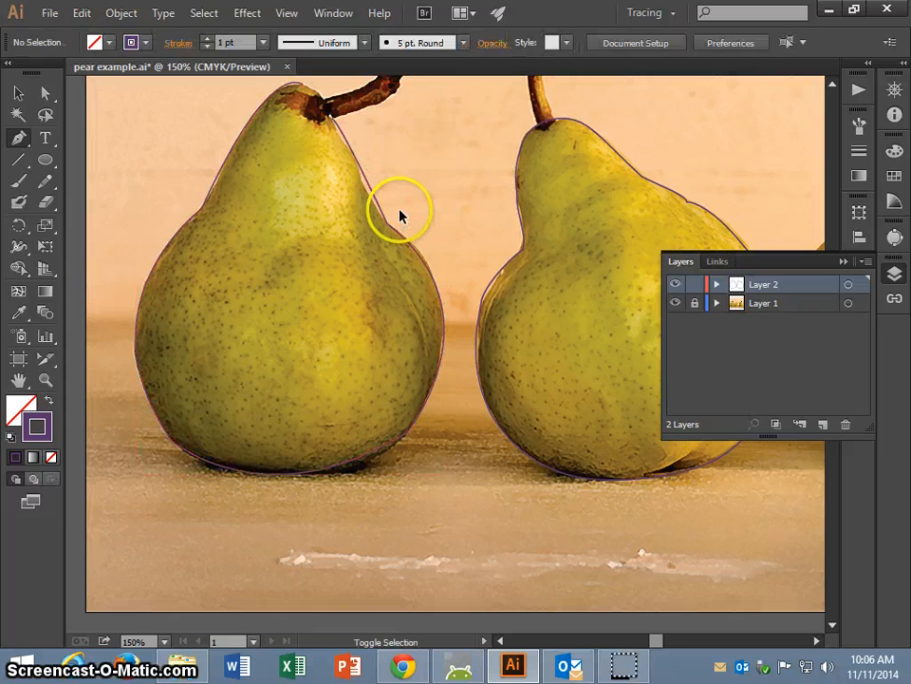
# Step: Add two anchor points to the outline segment between the left pear's right neck and its stem base
pyautogui.click(22, 141)
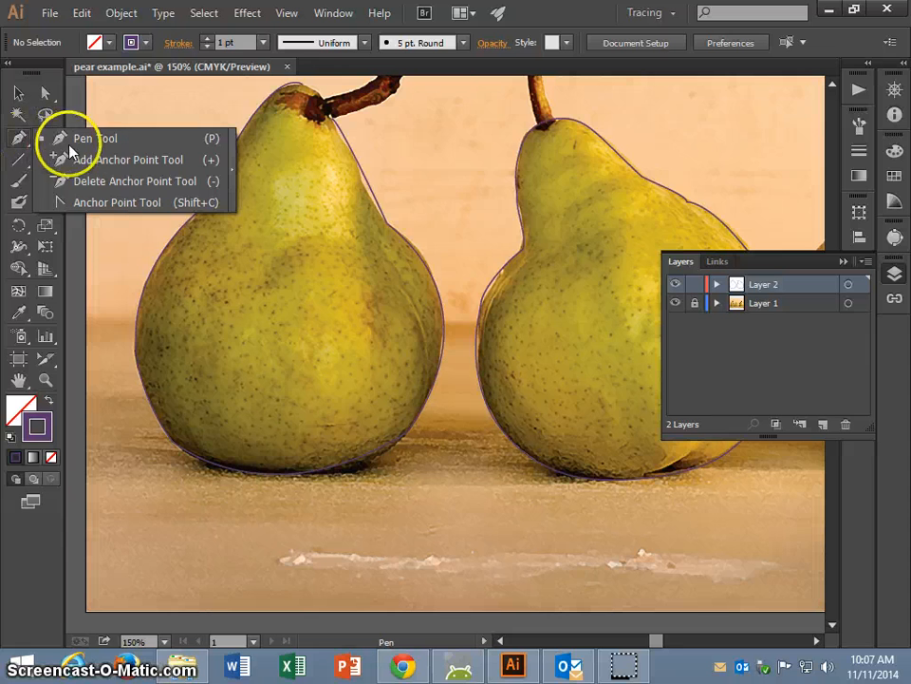
pyautogui.click(136, 161)
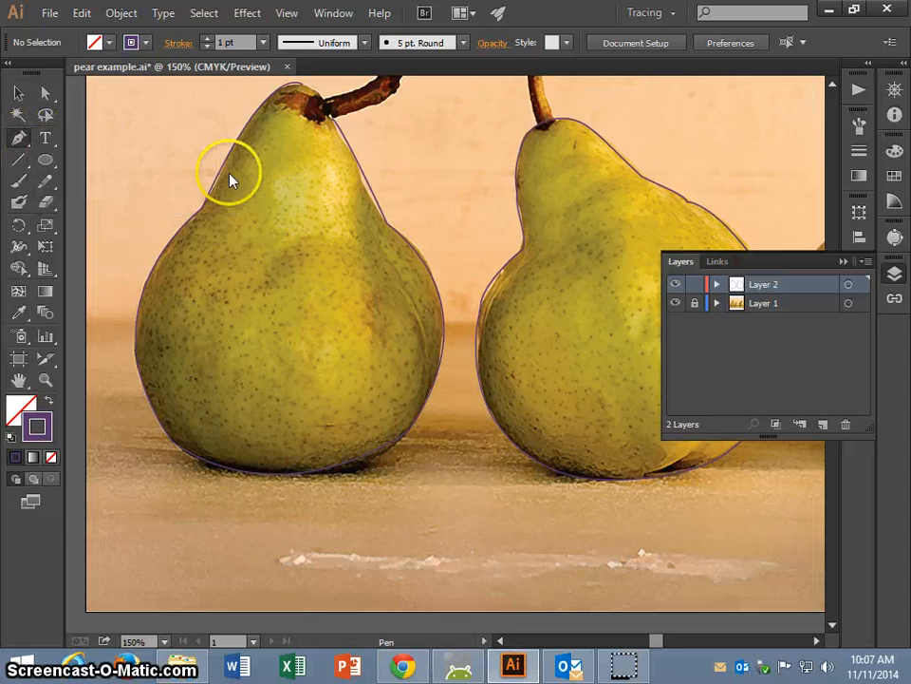
pyautogui.click(362, 183)
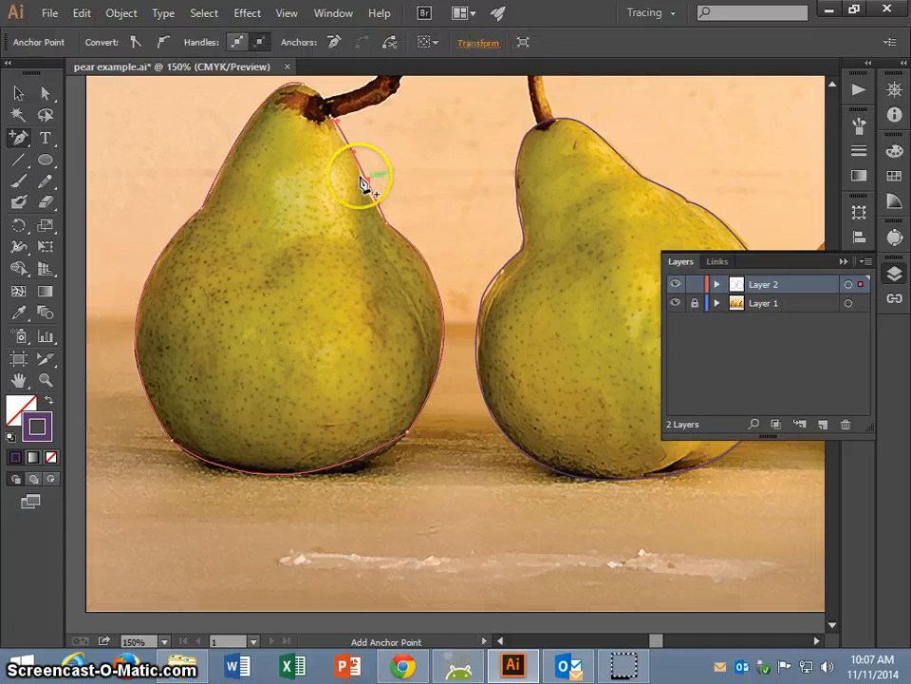
pyautogui.click(341, 129)
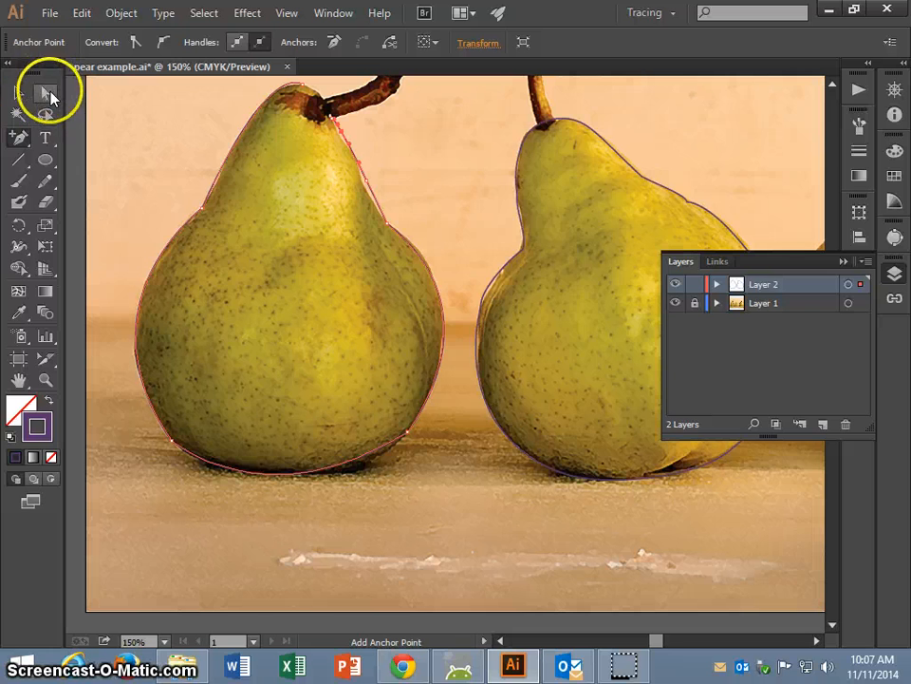
# Step: With the Direct Selection tool, adjust the two added anchor points so the outline follows the pear's upper-right edge
pyautogui.click(47, 98)
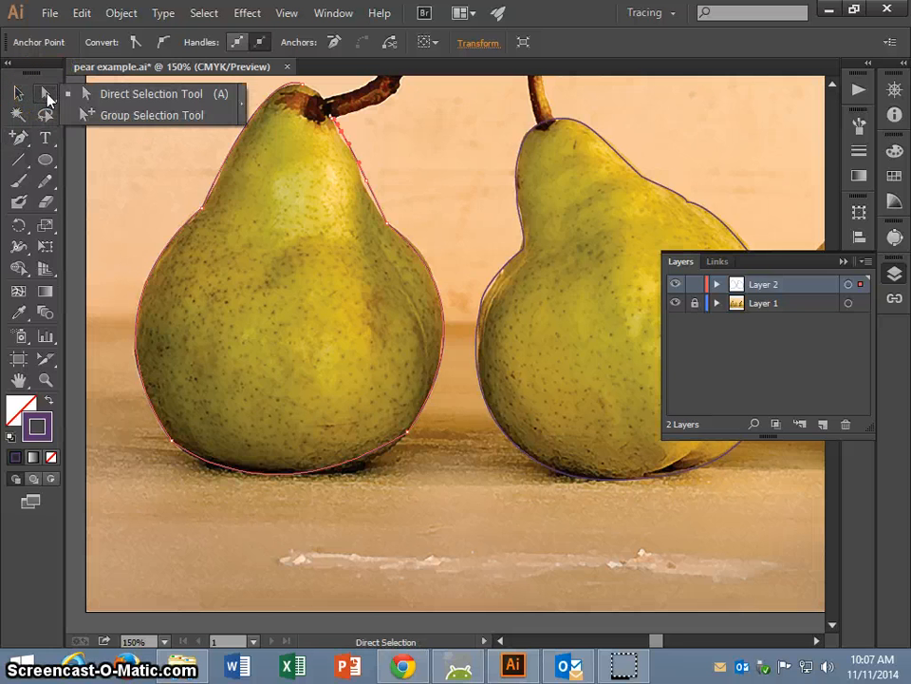
pyautogui.click(47, 95)
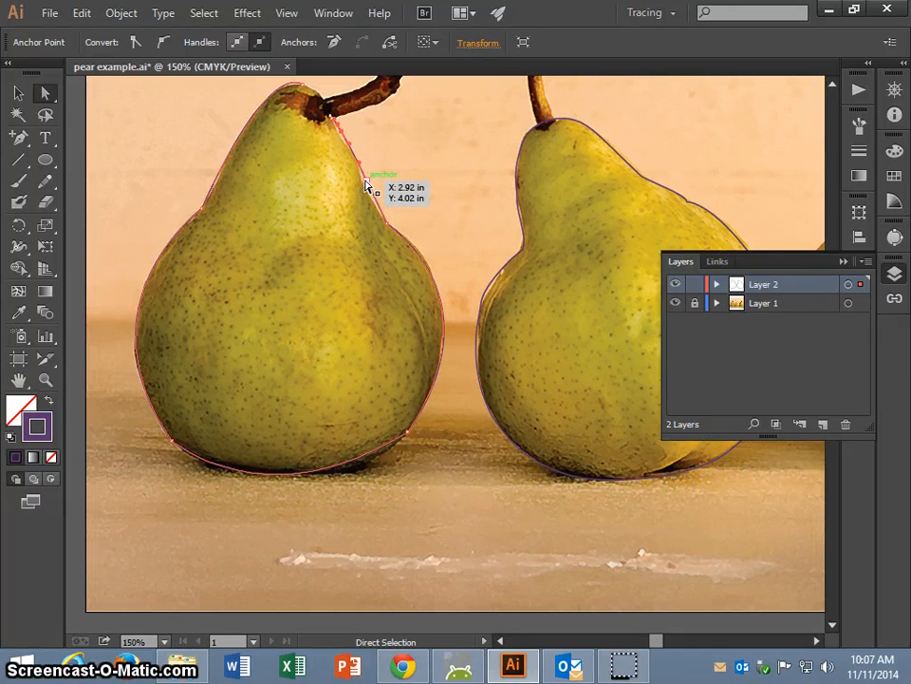
pyautogui.moveTo(362, 187); pyautogui.dragTo(352, 157)
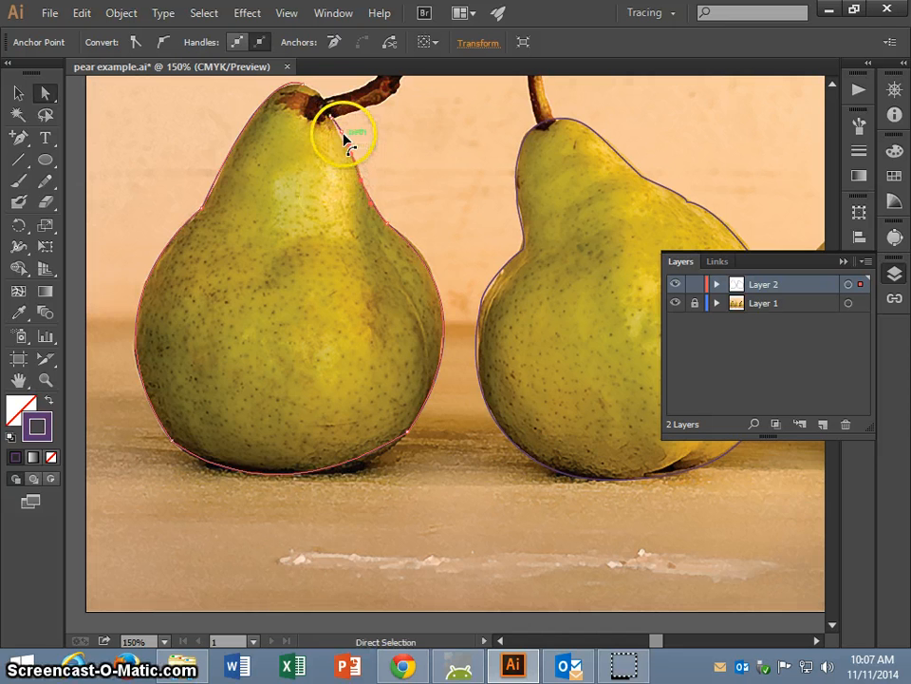
pyautogui.moveTo(351, 139); pyautogui.dragTo(334, 140)
pyautogui.moveTo(337, 140); pyautogui.dragTo(336, 133)
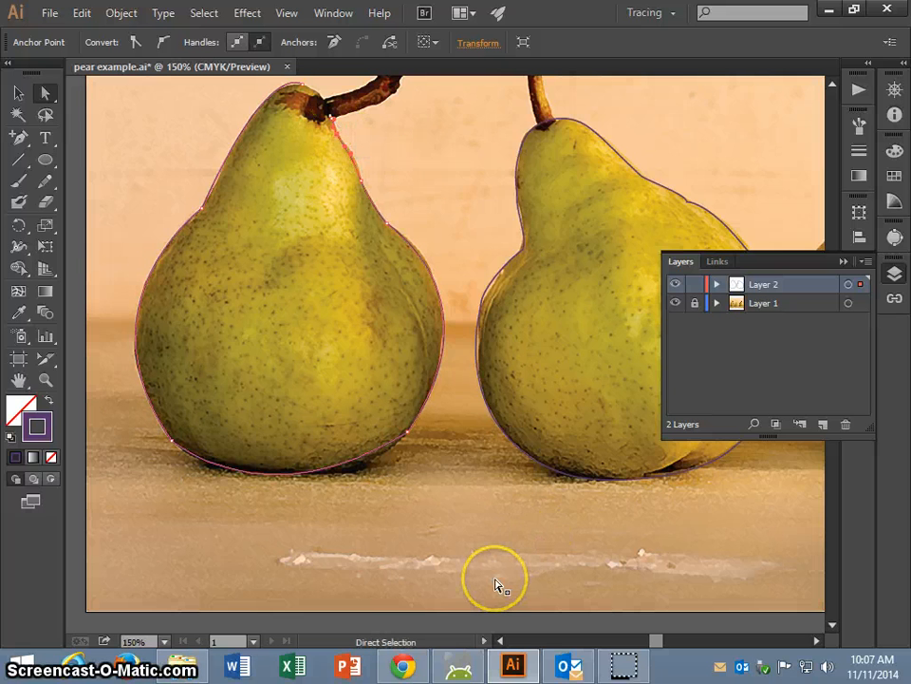
# Step: Dock the floating Layers panel at the side of the workspace and collapse it to icons
pyautogui.hotkey('ctrl', '+')
pyautogui.hotkey('ctrl', '+')
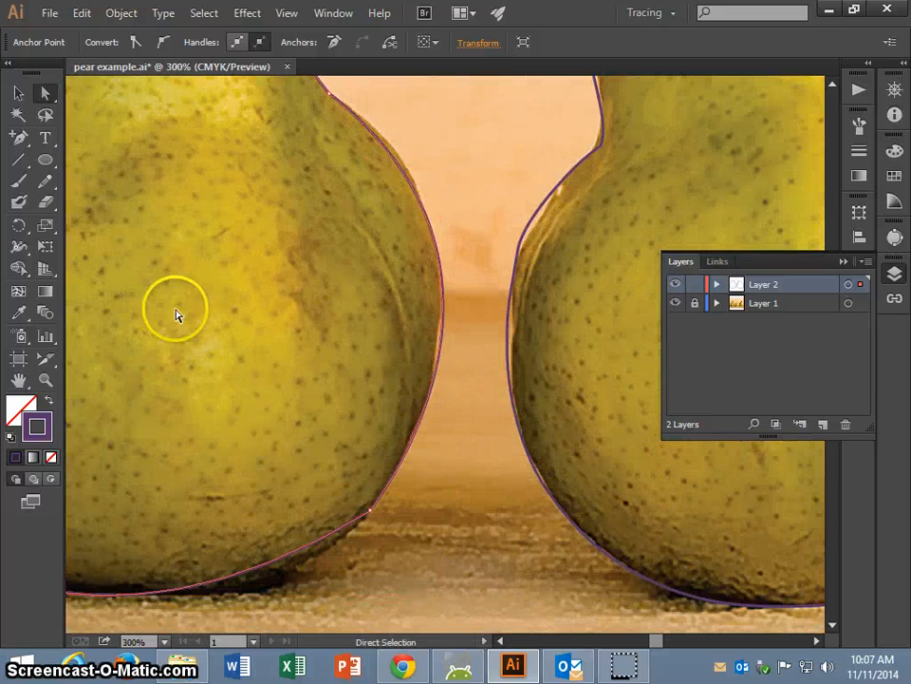
pyautogui.scroll(3, 794, 259)
pyautogui.moveTo(794, 259); pyautogui.dragTo(902, 417)
pyautogui.scroll(2, 810, 290)
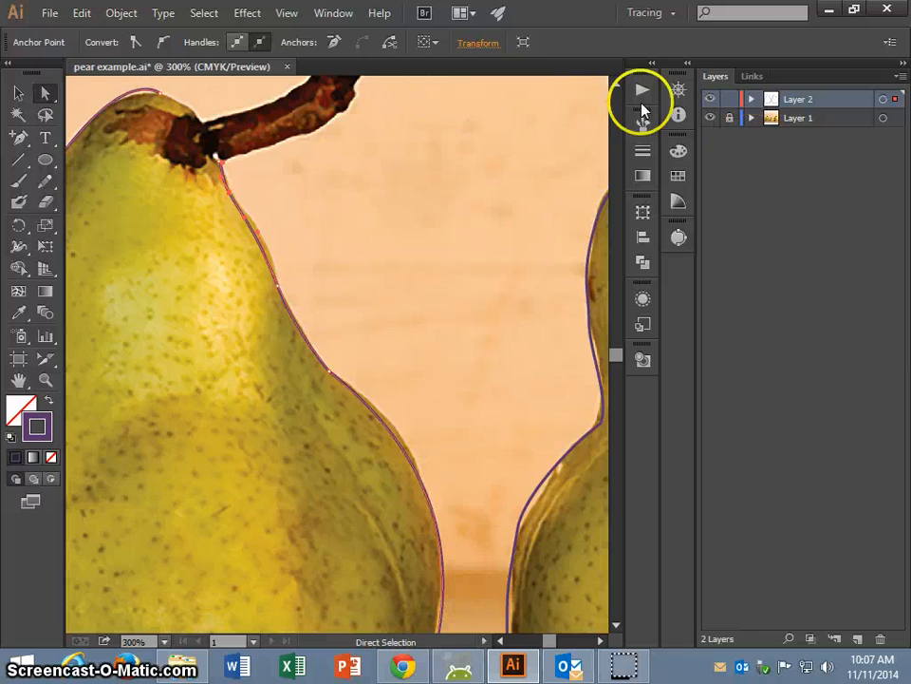
pyautogui.click(901, 62)
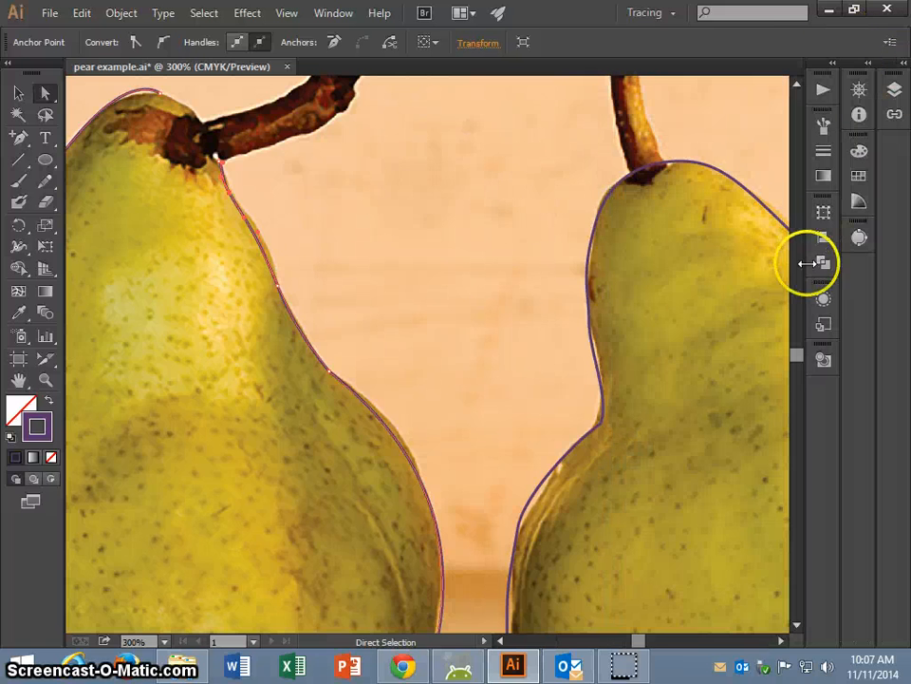
pyautogui.scroll(10, 799, 357)
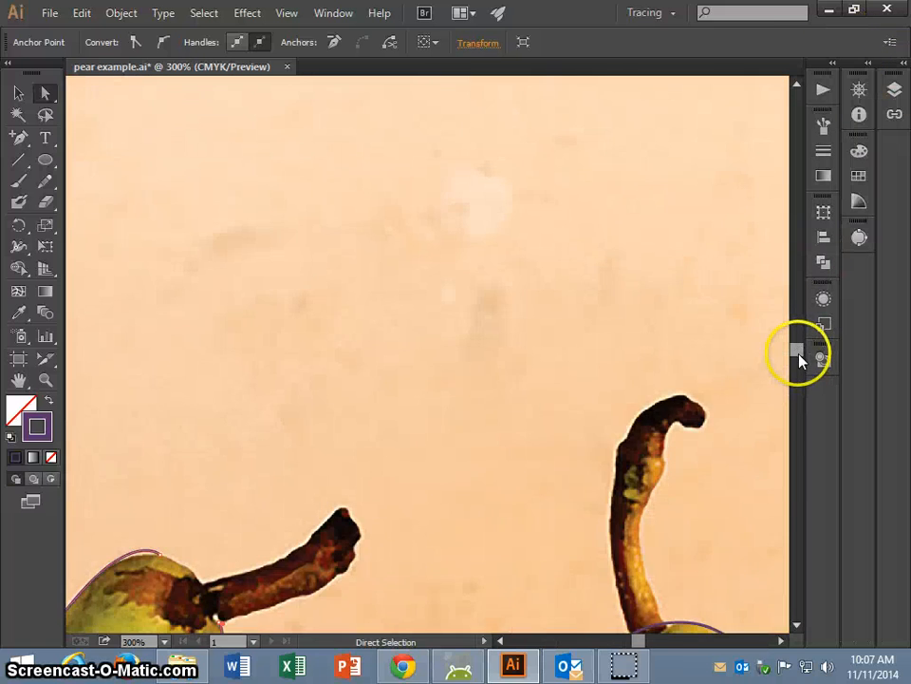
# Step: Add an anchor point on the upper right neck of the left pear's outline and move it outward onto the pear's edge
pyautogui.scroll(-9, 800, 361)
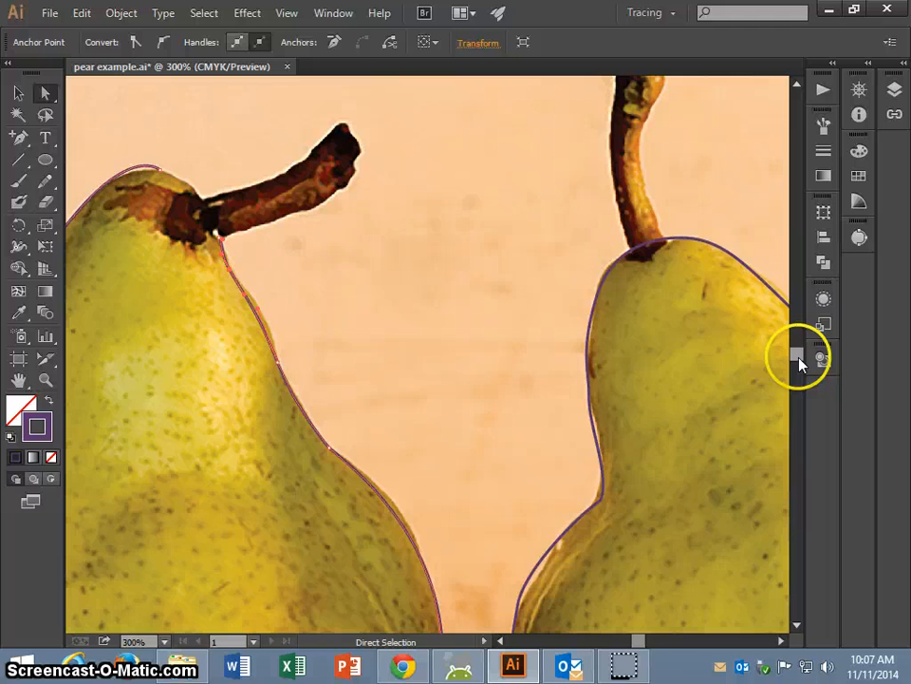
pyautogui.click(258, 321)
pyautogui.click(45, 95)
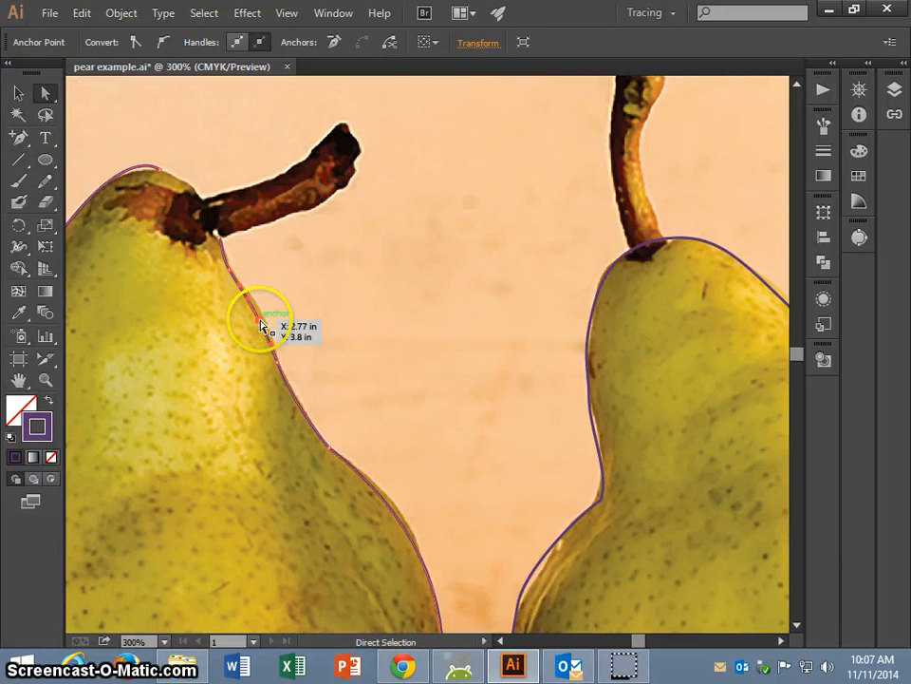
pyautogui.moveTo(261, 325); pyautogui.dragTo(260, 315)
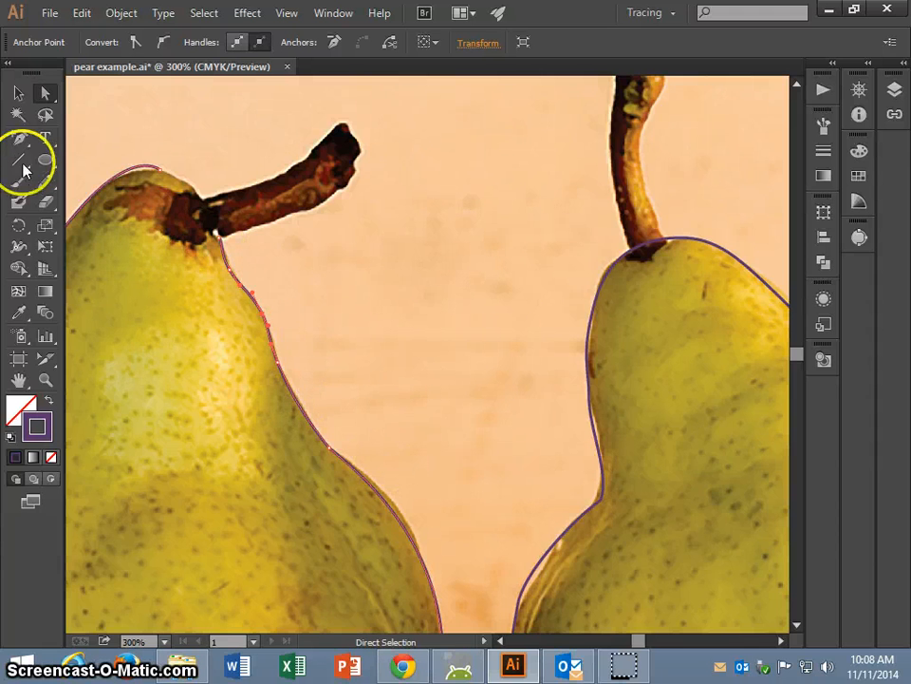
# Step: Add an anchor point where the left pear's right bulge begins and adjust the point and its lower handle to follow the edge
pyautogui.click(20, 139)
pyautogui.scroll(-3, 380, 407)
pyautogui.click(390, 423)
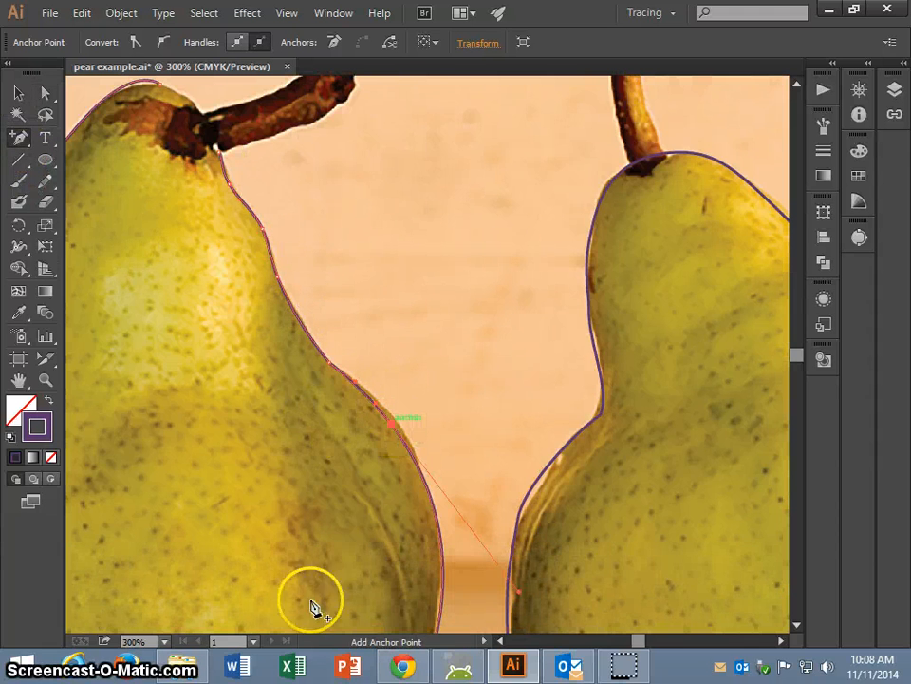
pyautogui.click(45, 93)
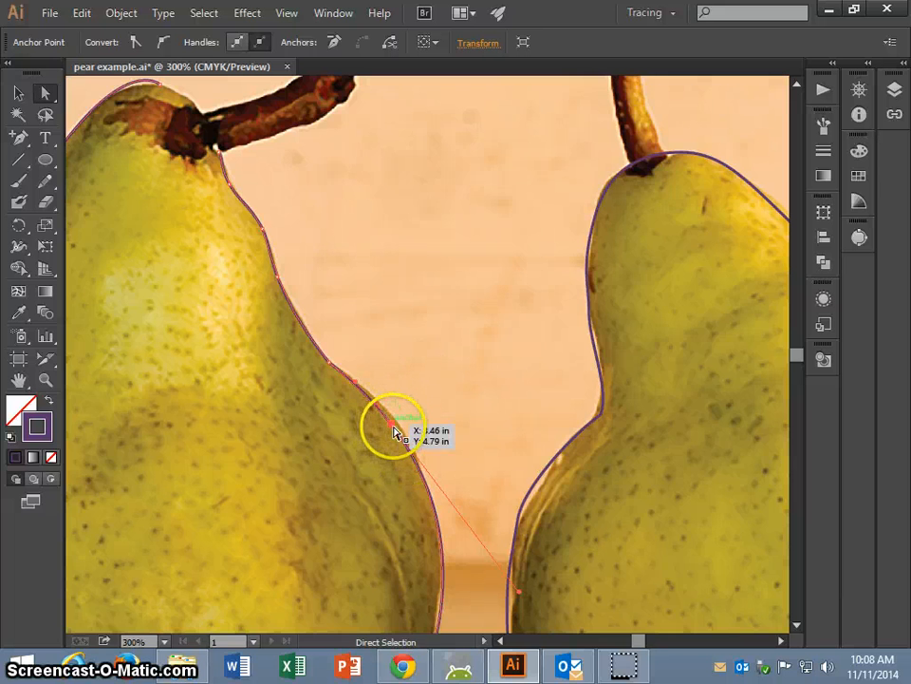
pyautogui.moveTo(392, 430); pyautogui.dragTo(394, 417)
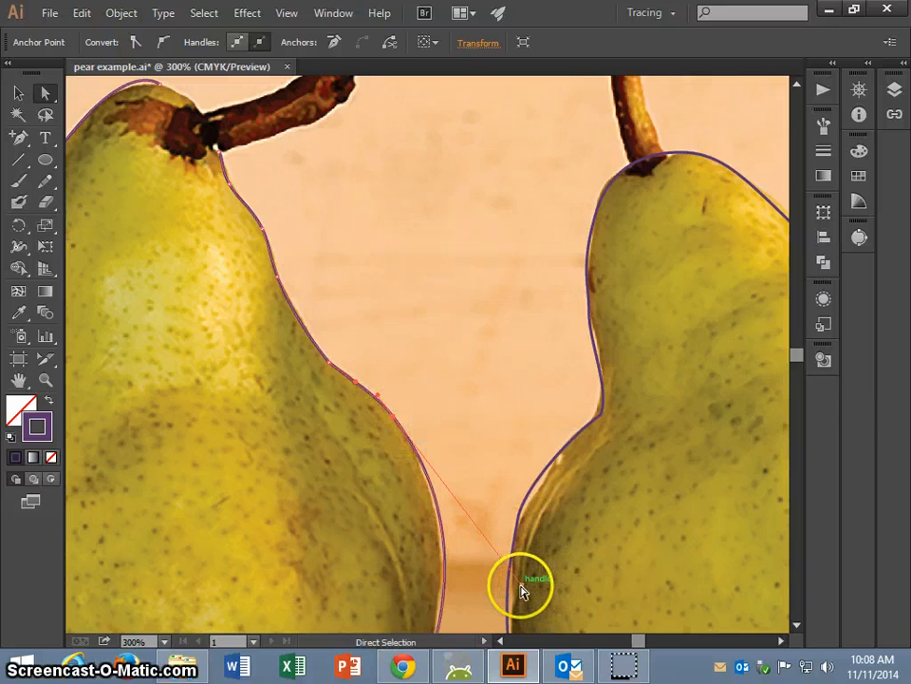
pyautogui.moveTo(521, 583); pyautogui.dragTo(513, 588)
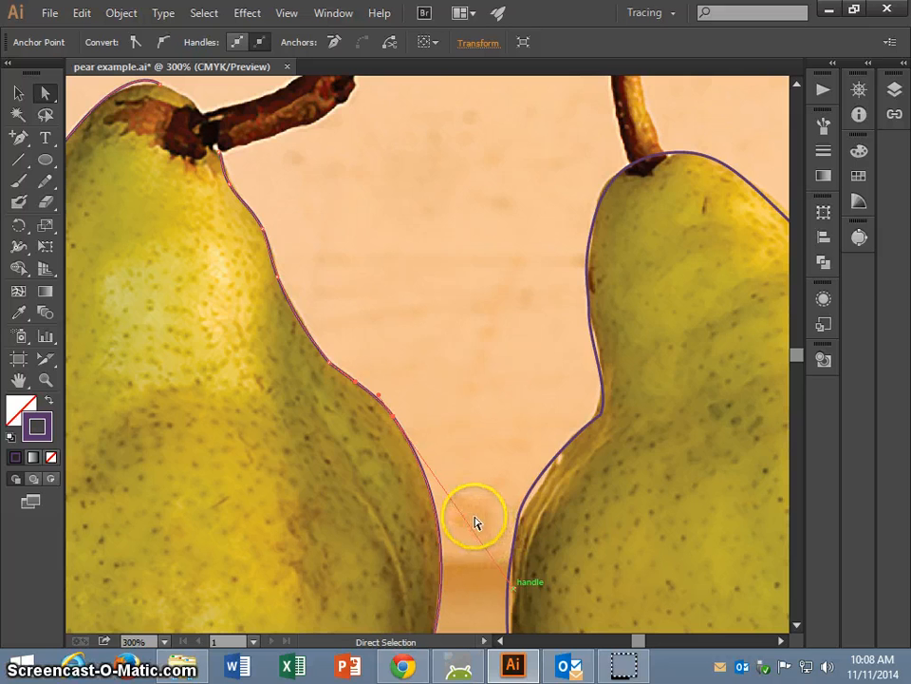
# Step: With the Pen tool, close the left pear's outline with a curve from the top anchor to the stem-base anchor, and deselect the path
pyautogui.scroll(-2, 804, 357)
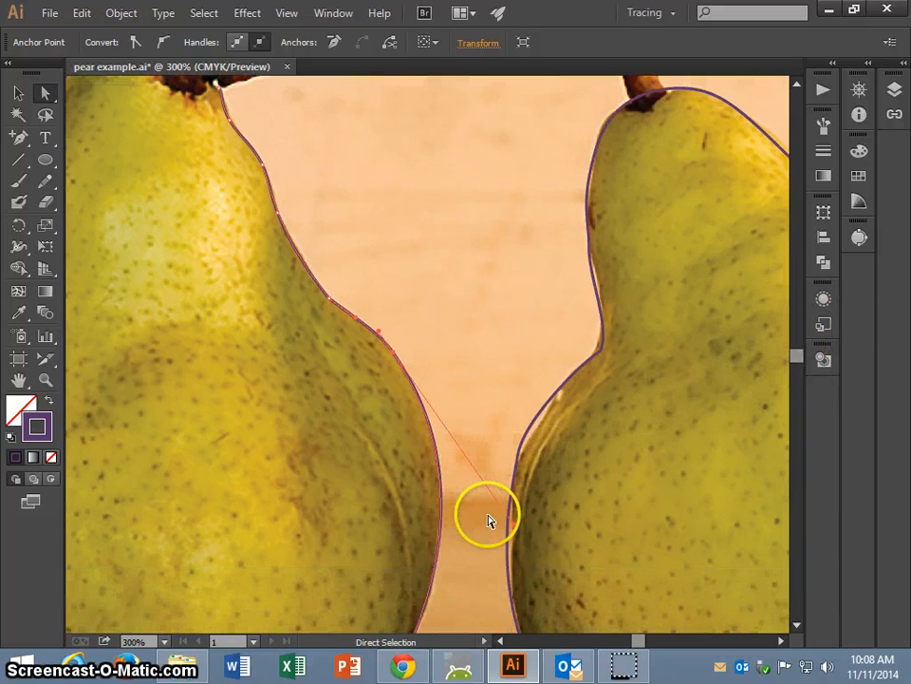
pyautogui.hotkey('ctrl', '-')
pyautogui.hotkey('ctrl', '-')
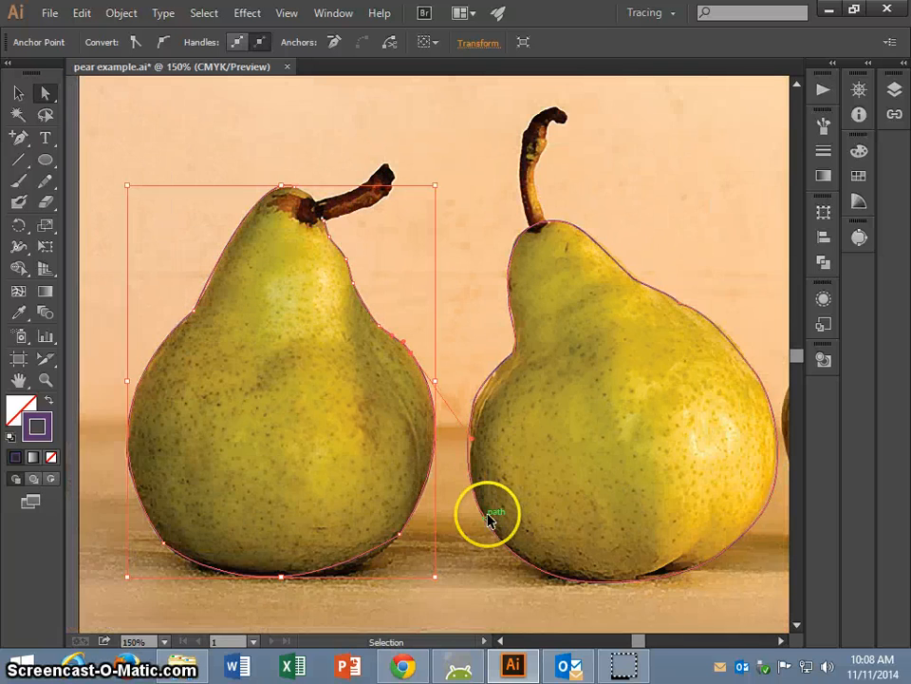
pyautogui.hotkey('ctrl', '+')
pyautogui.scroll(1, 386, 397)
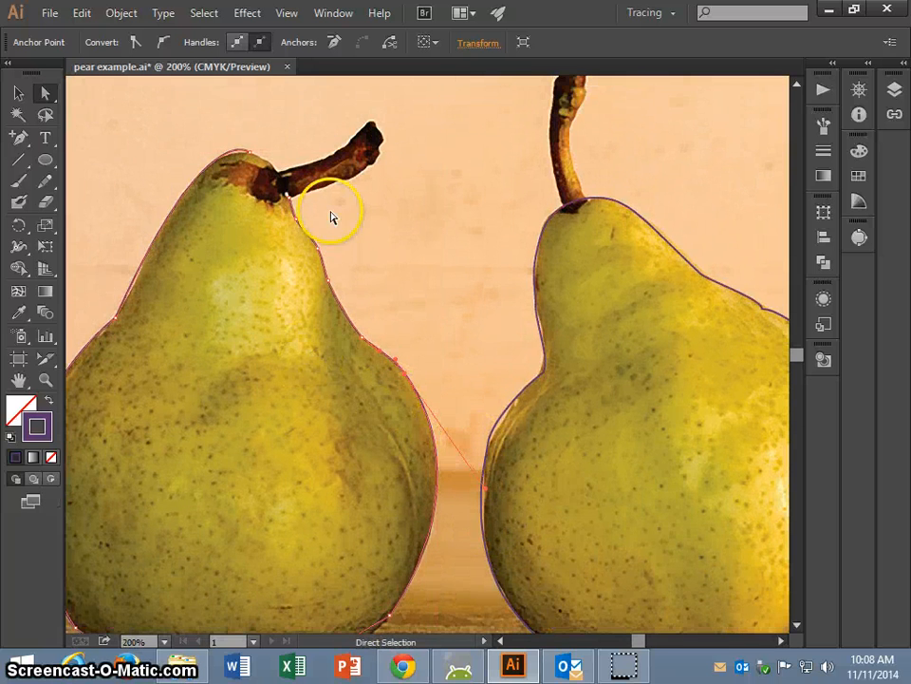
pyautogui.scroll(1, 171, 200)
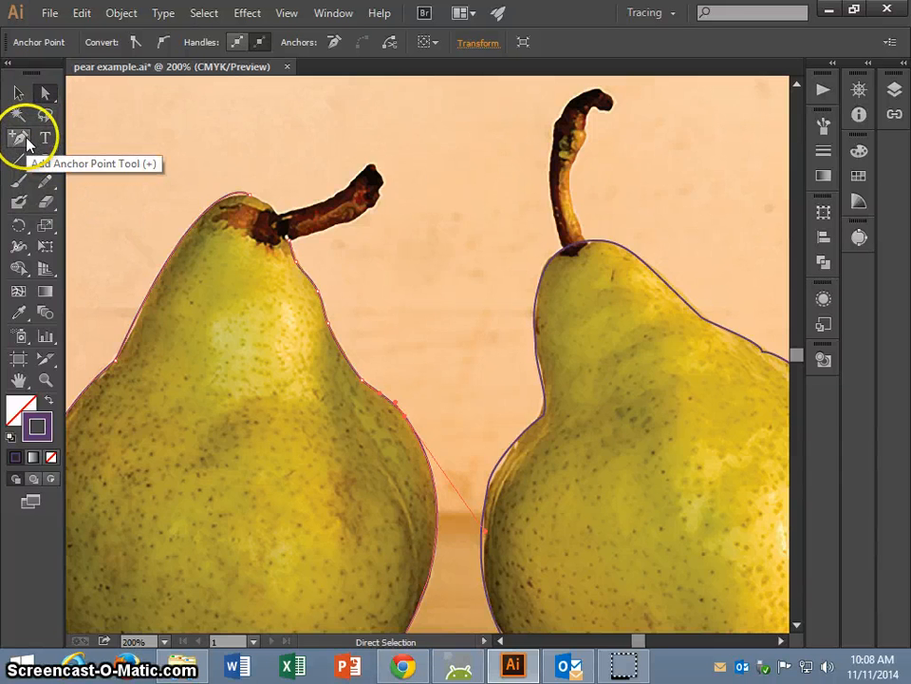
pyautogui.moveTo(21, 140); pyautogui.dragTo(86, 159)
pyautogui.moveTo(241, 203); pyautogui.dragTo(233, 235)
pyautogui.moveTo(304, 294)
pyautogui.mouseDown()
pyautogui.moveTo(318, 297)
pyautogui.moveTo(304, 288)
pyautogui.moveTo(306, 296)
pyautogui.mouseUp()
pyautogui.keyDown('ctrl'); pyautogui.click(310, 290); pyautogui.keyUp('ctrl')
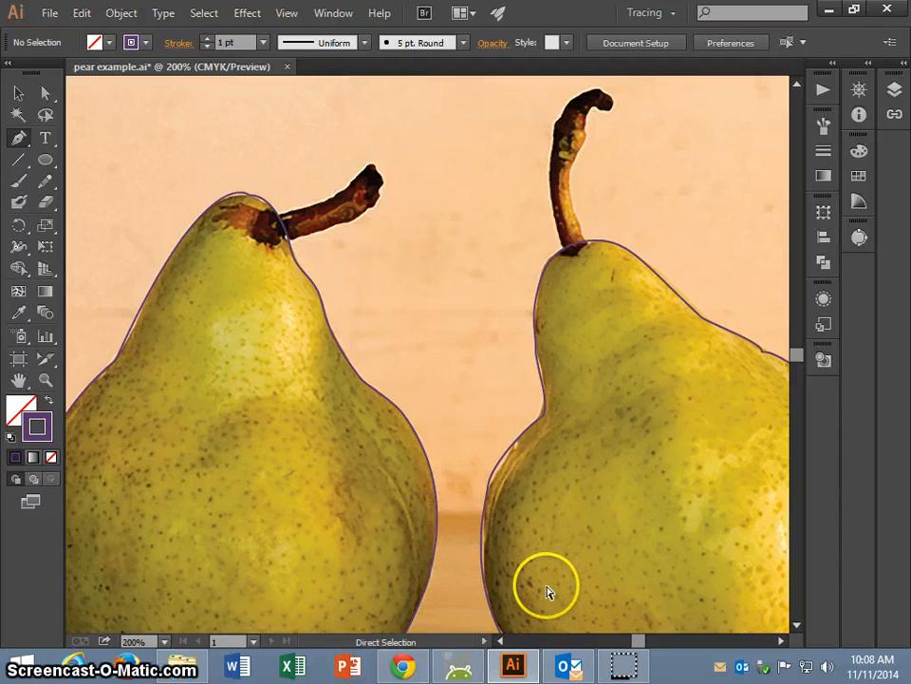
# Step: Hide the photo layer, Layer 1, to inspect the two traced pear outlines on their own, and show it again
pyautogui.hotkey('ctrl', '=')
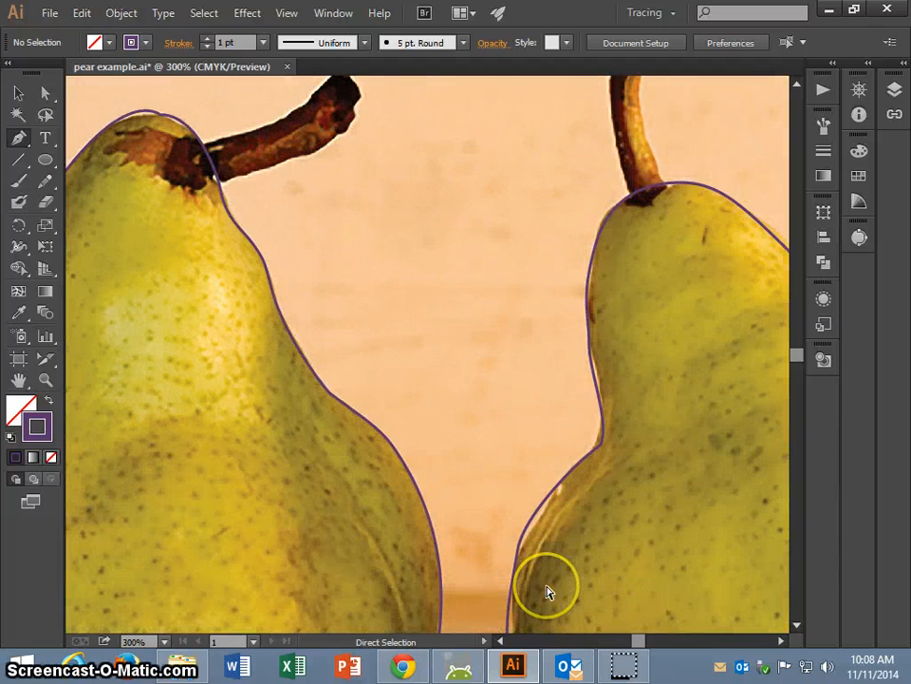
pyautogui.hotkey('ctrl', '-')
pyautogui.hotkey('ctrl', '-')
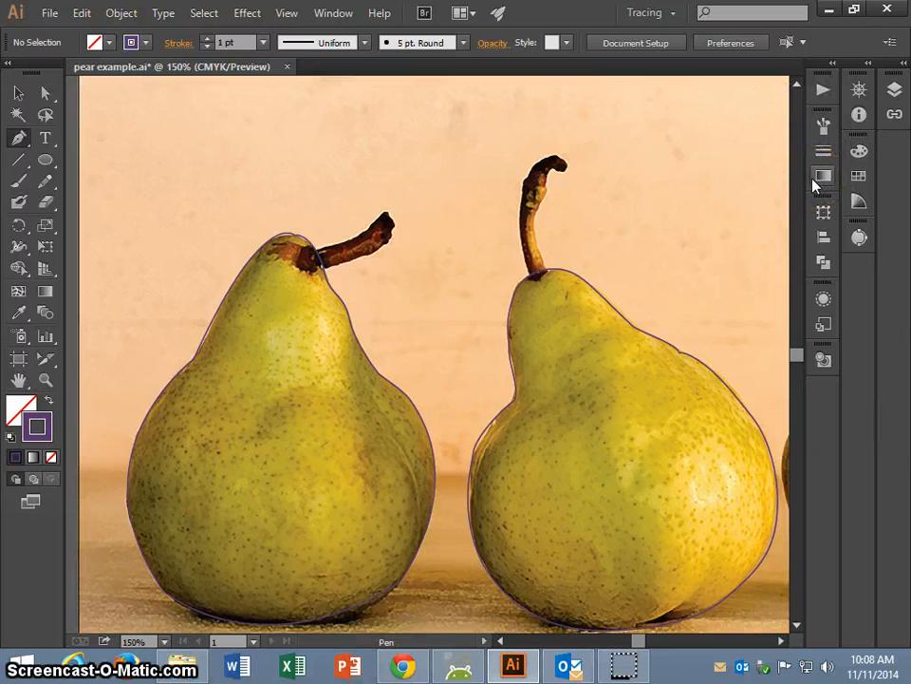
pyautogui.press('F7')
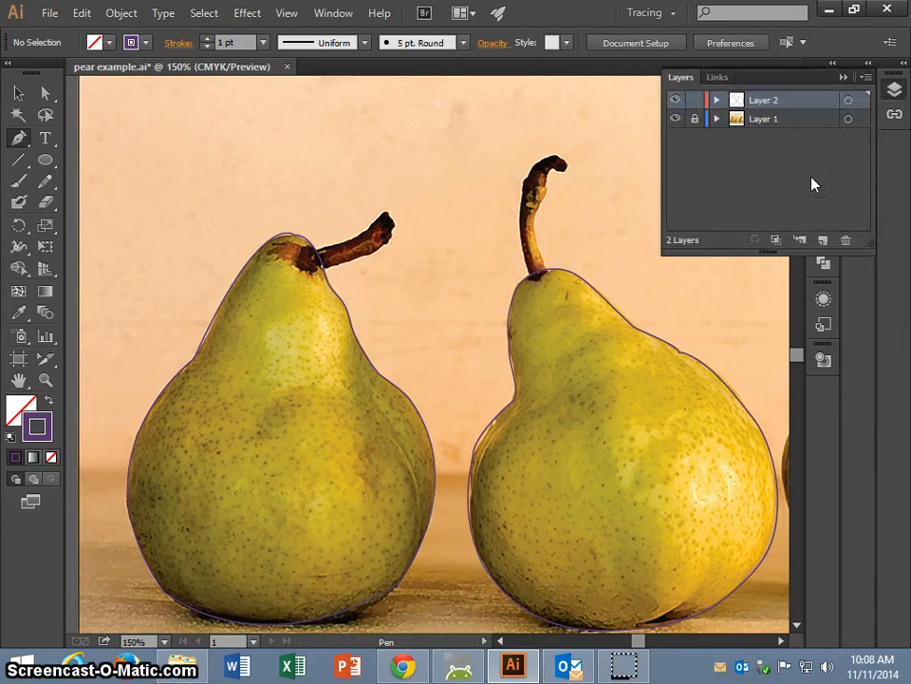
pyautogui.click(675, 120)
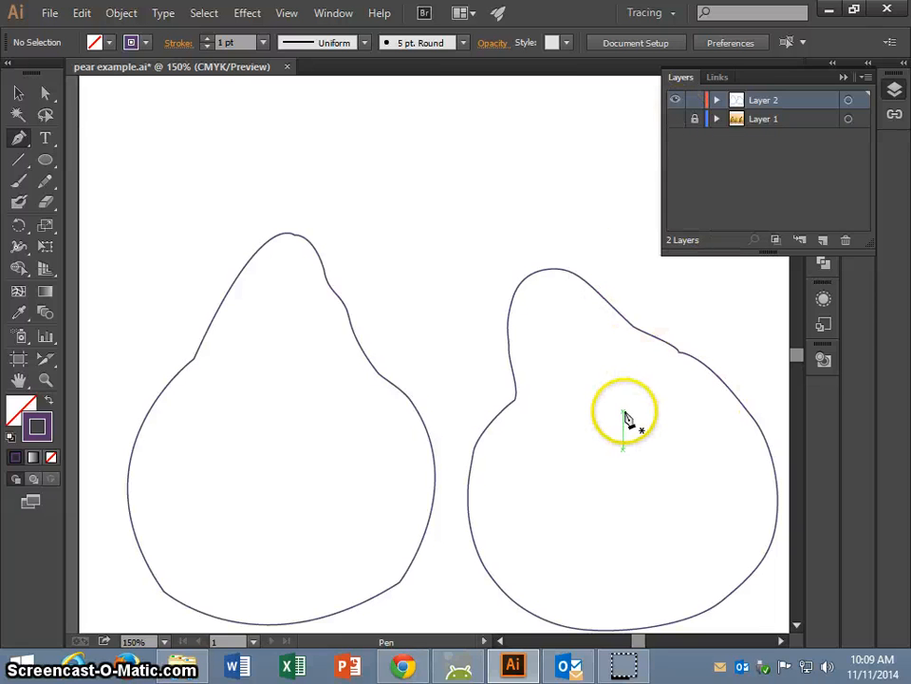
pyautogui.click(675, 119)
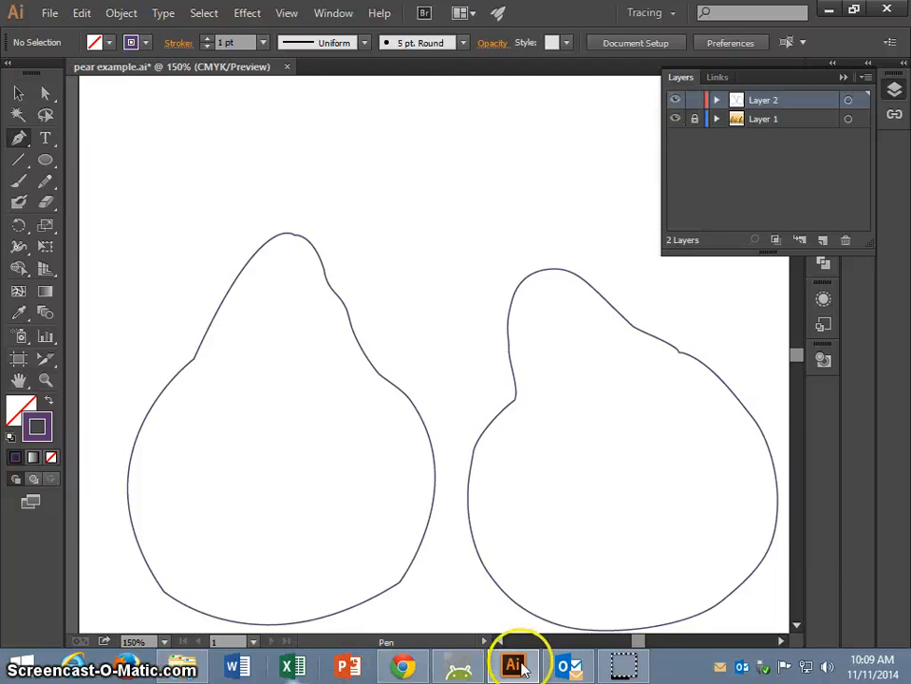